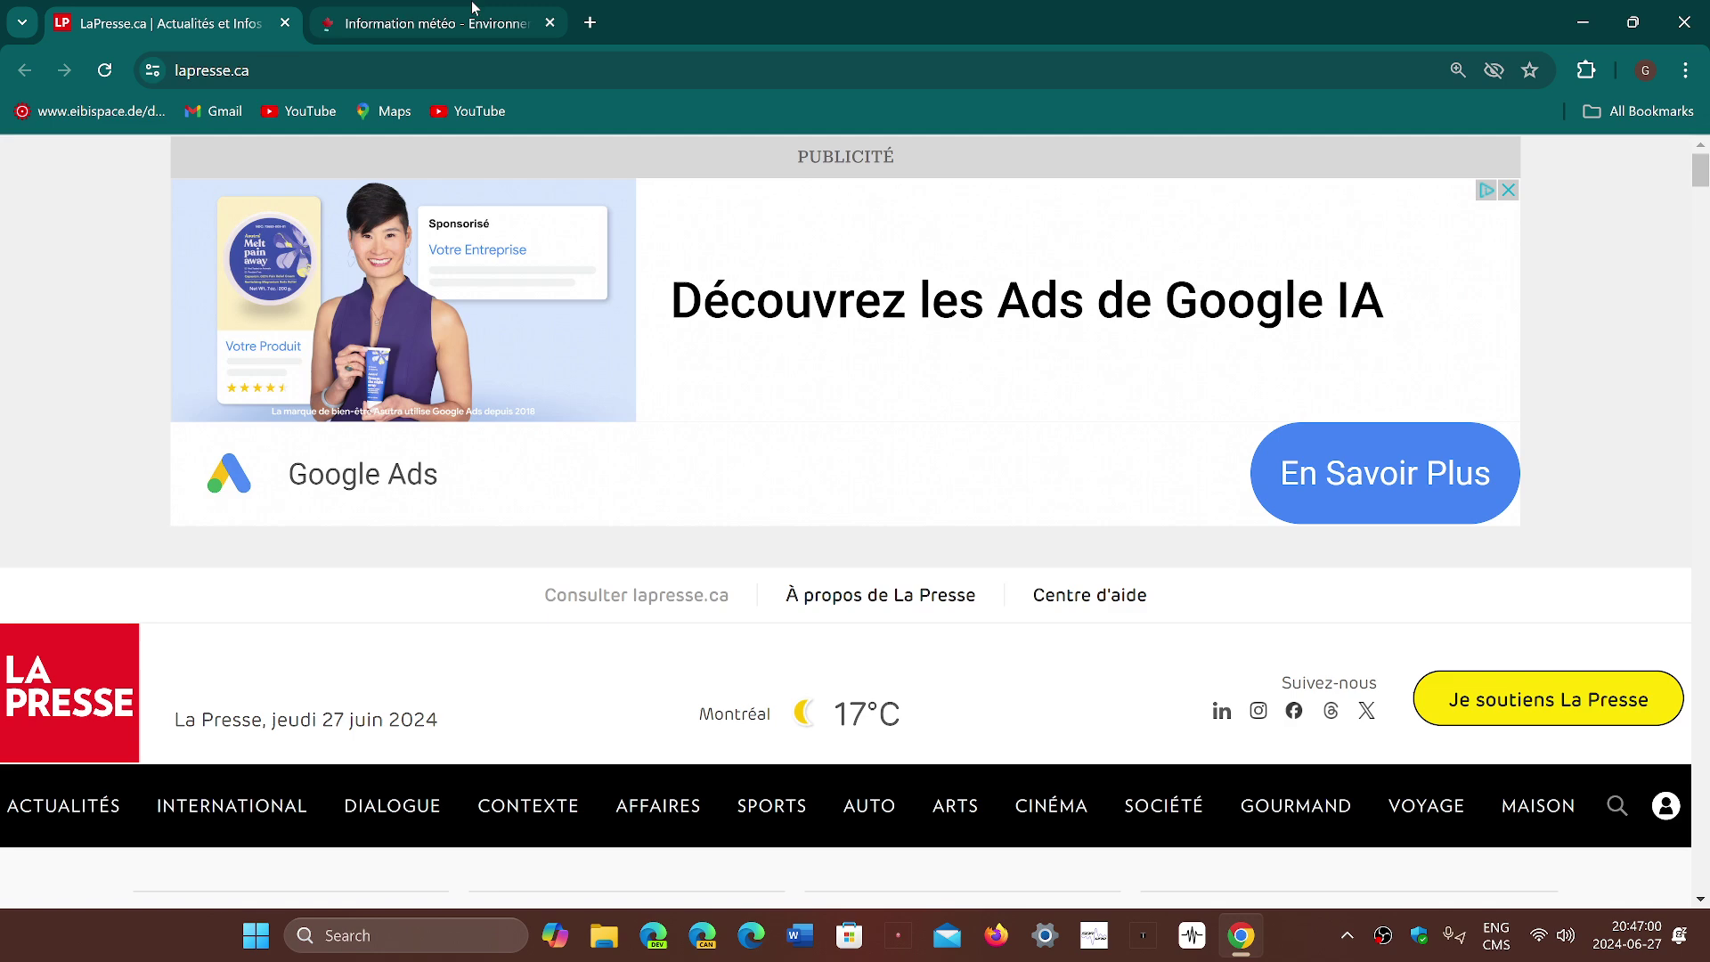
Switch from La Presse to the meteo.gc.ca Information météo tab with its alerts map.
{"action": "left_click", "coordinate": [468, 16]}
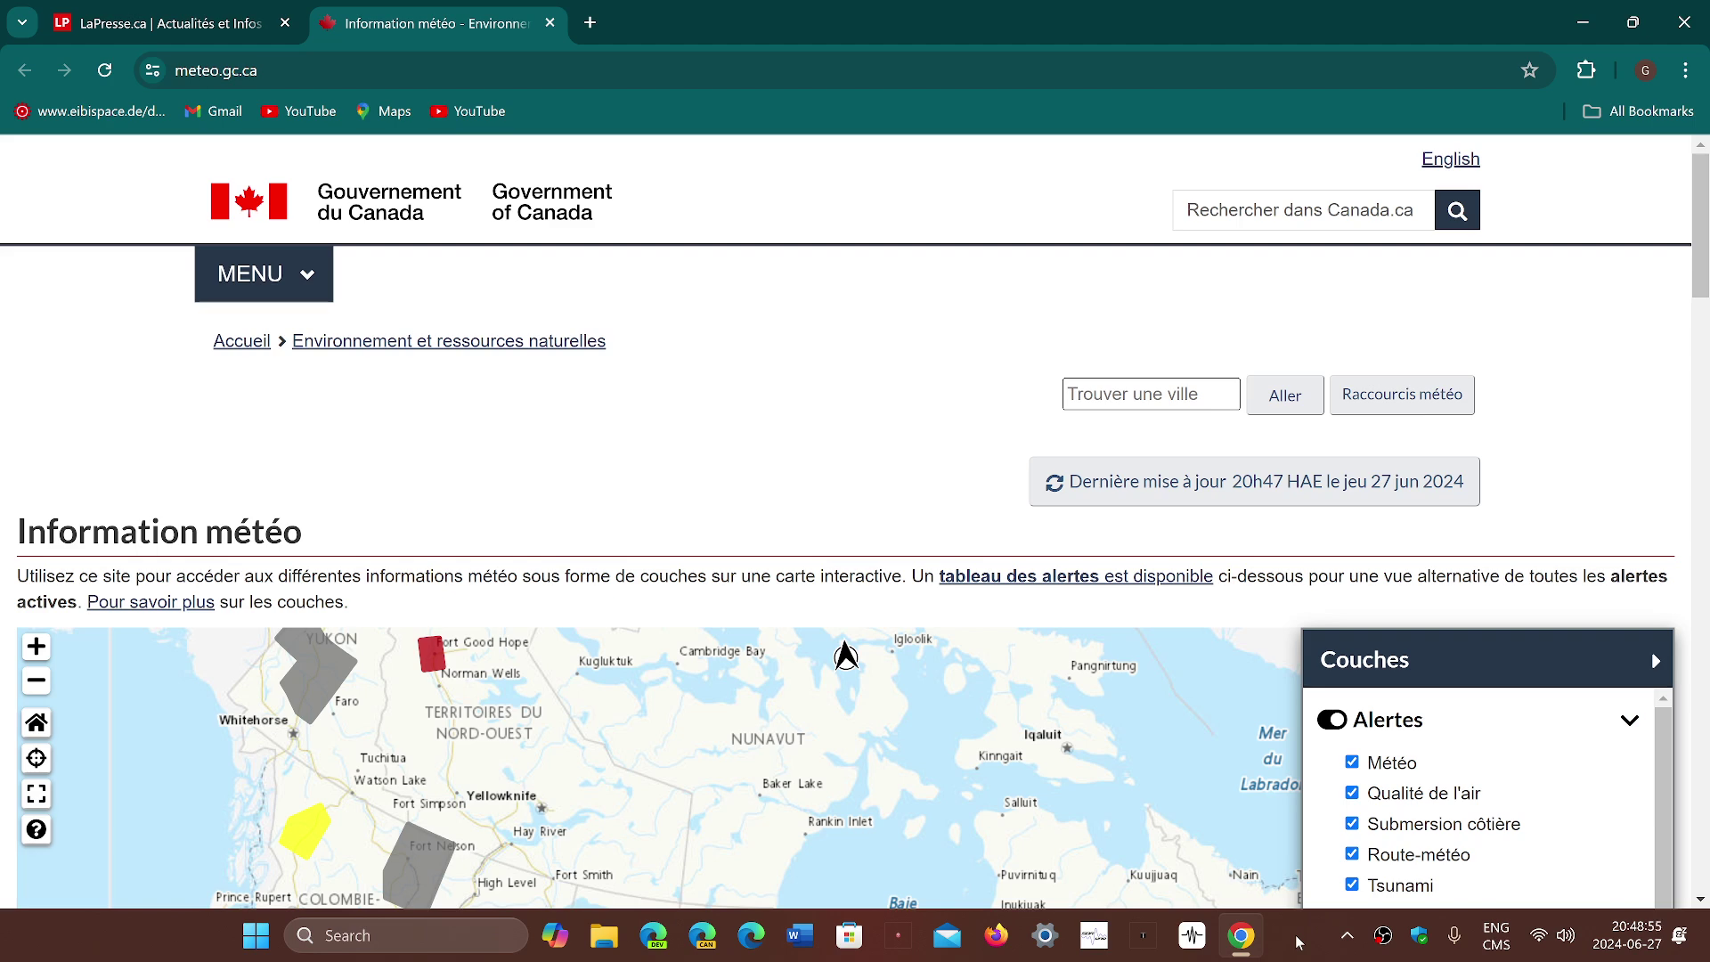
Minimize Chrome to reveal the desktop's solar eclipse wallpaper.
{"action": "left_click", "coordinate": [1683, 22]}
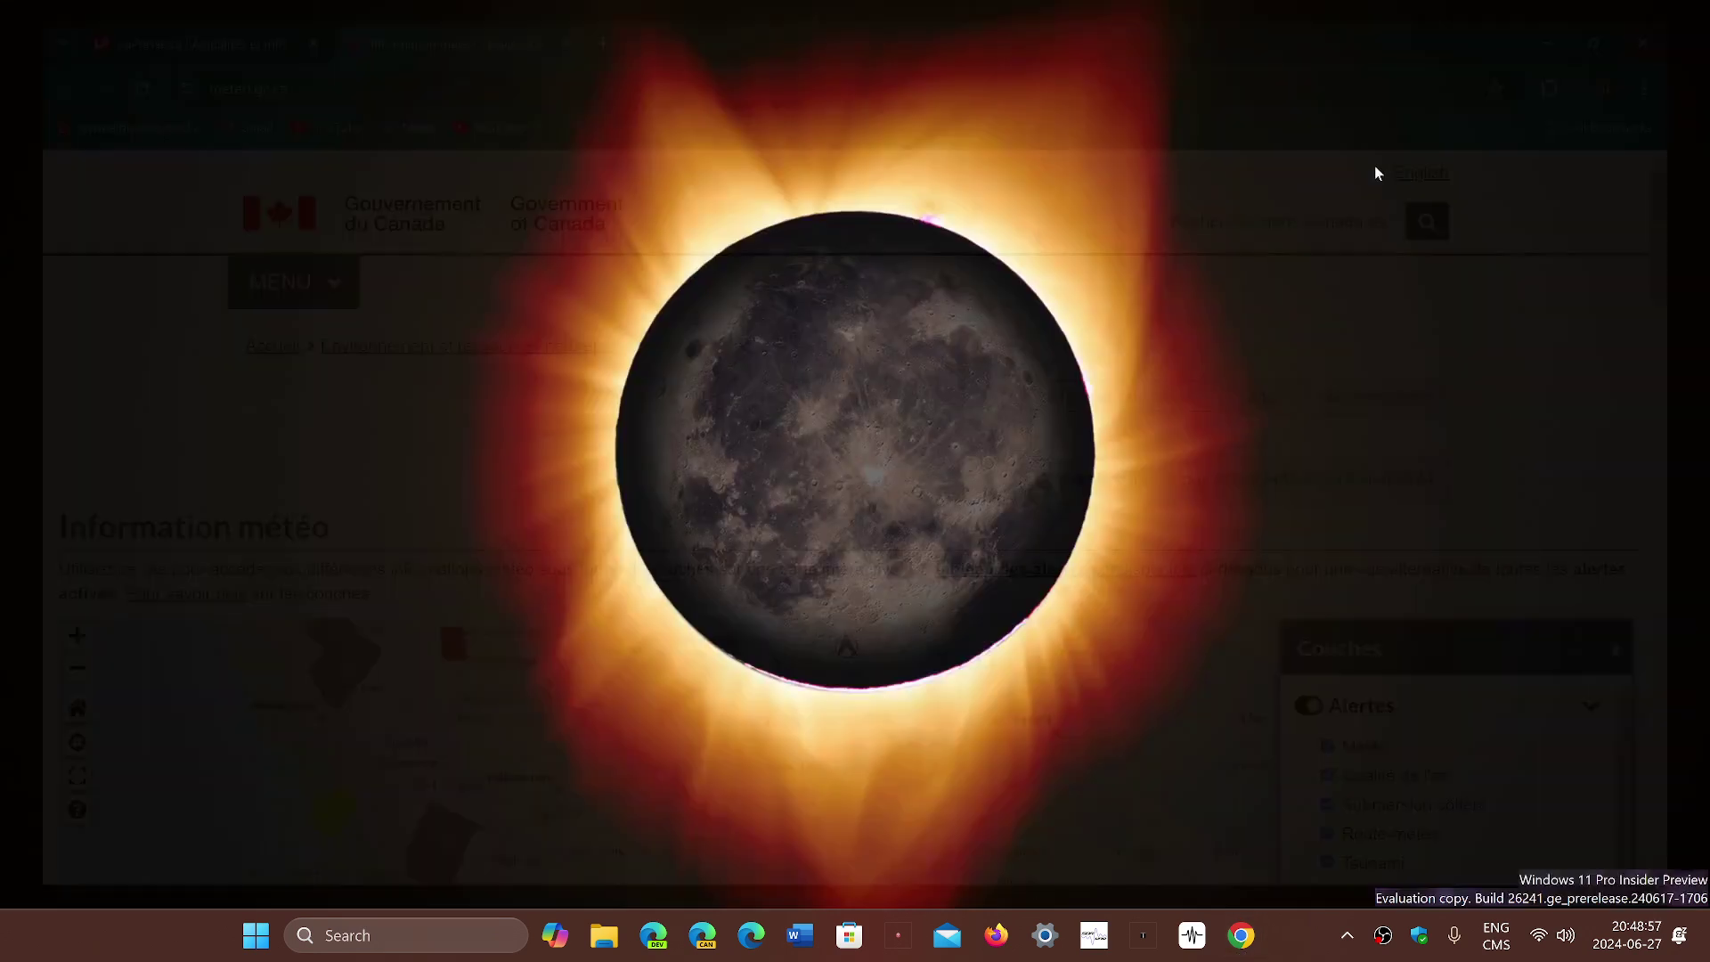